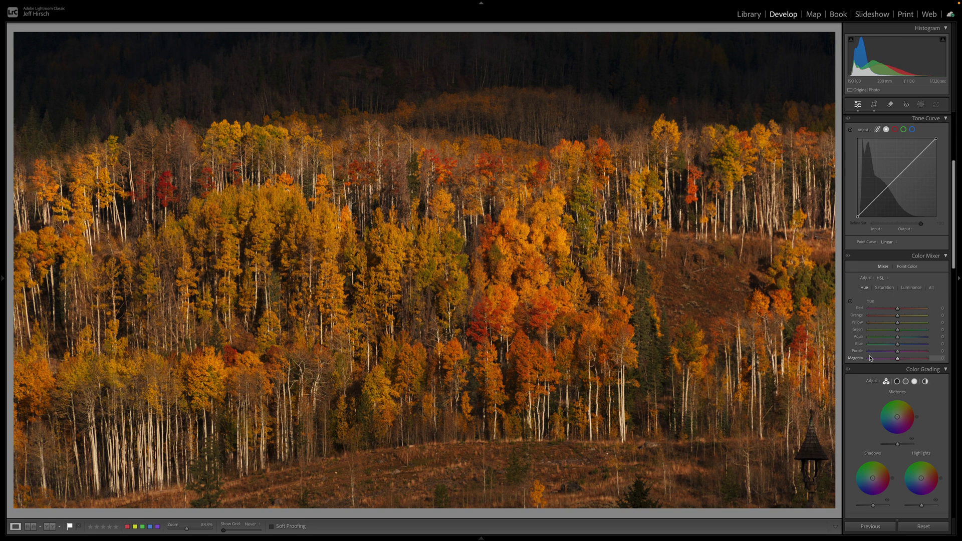
Sample the golden-orange aspen foliage near the photo centre as a Point Color.
{"action": "left_click", "coordinate": [903, 268]}
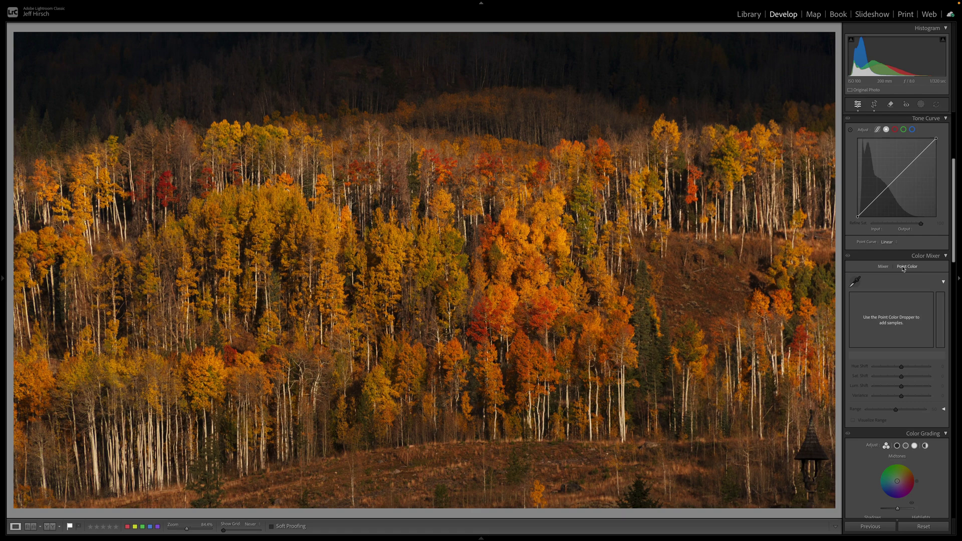
{"action": "left_click", "coordinate": [856, 281]}
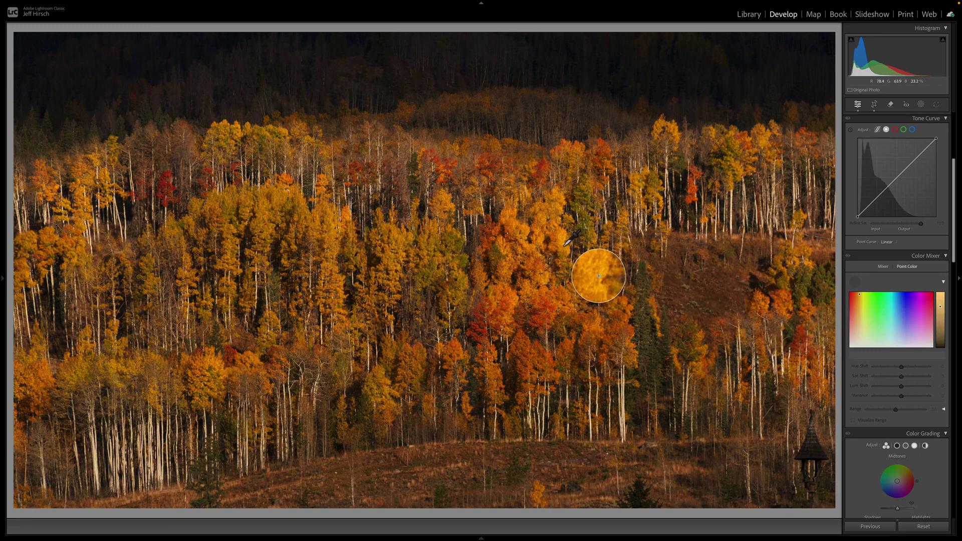
{"action": "left_click", "coordinate": [566, 244]}
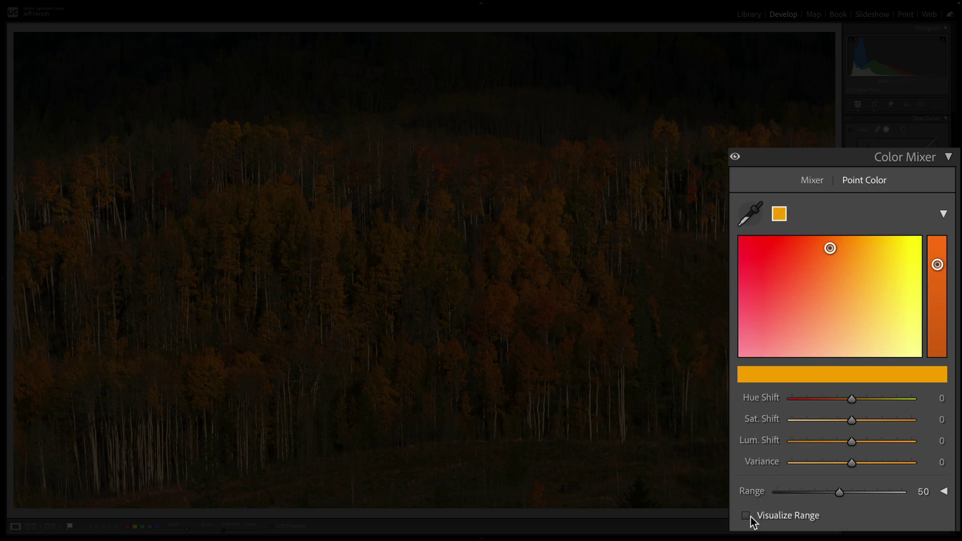
Turn on Visualize Range and sweep the Range slider, ending at 0 to isolate the orange.
{"action": "left_click", "coordinate": [853, 421]}
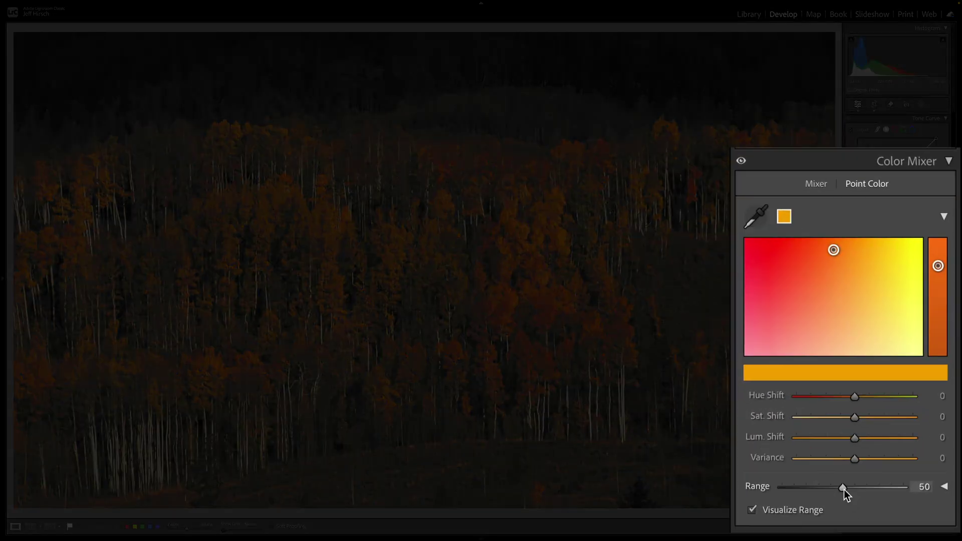
{"action": "left_click_drag", "start_coordinate": [844, 489], "coordinate": [777, 491]}
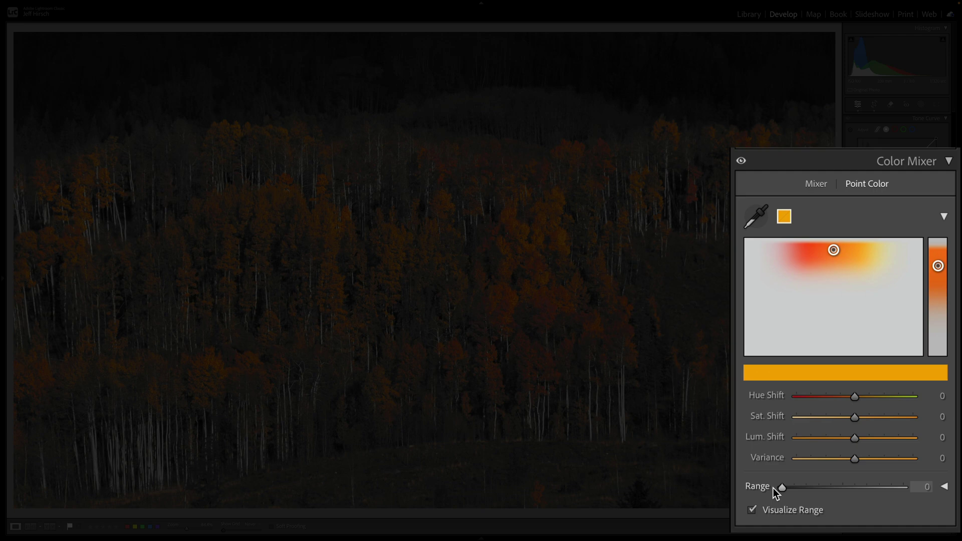
{"action": "left_click_drag", "start_coordinate": [773, 488], "coordinate": [903, 493]}
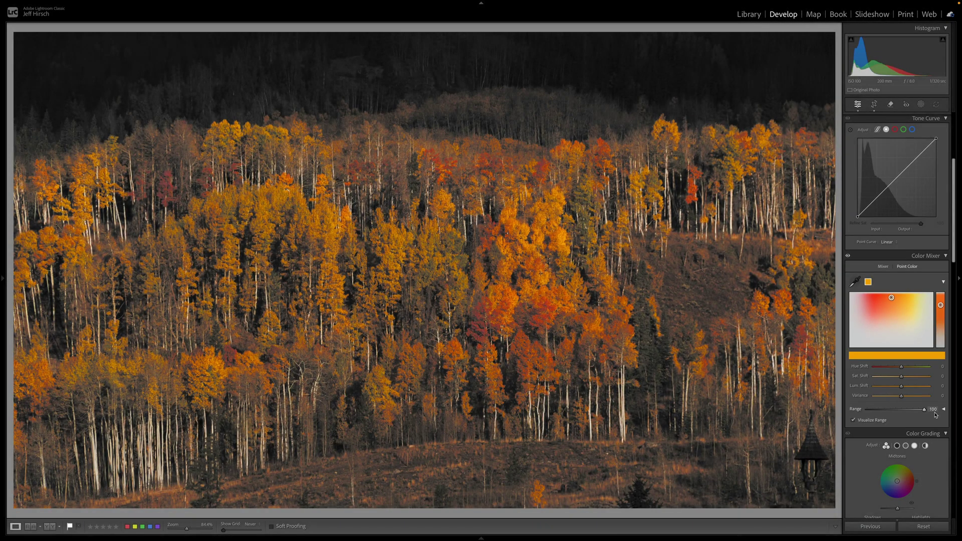
{"action": "left_click_drag", "start_coordinate": [934, 415], "coordinate": [853, 414]}
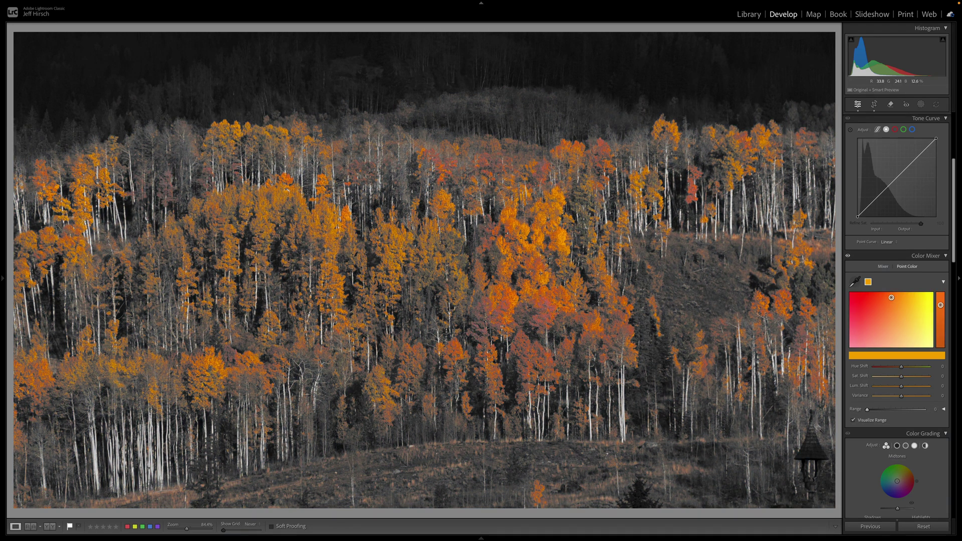
Reset Range to 50 and test hue, saturation and luminance shifts on the orange foliage.
{"action": "double_click", "coordinate": [855, 410]}
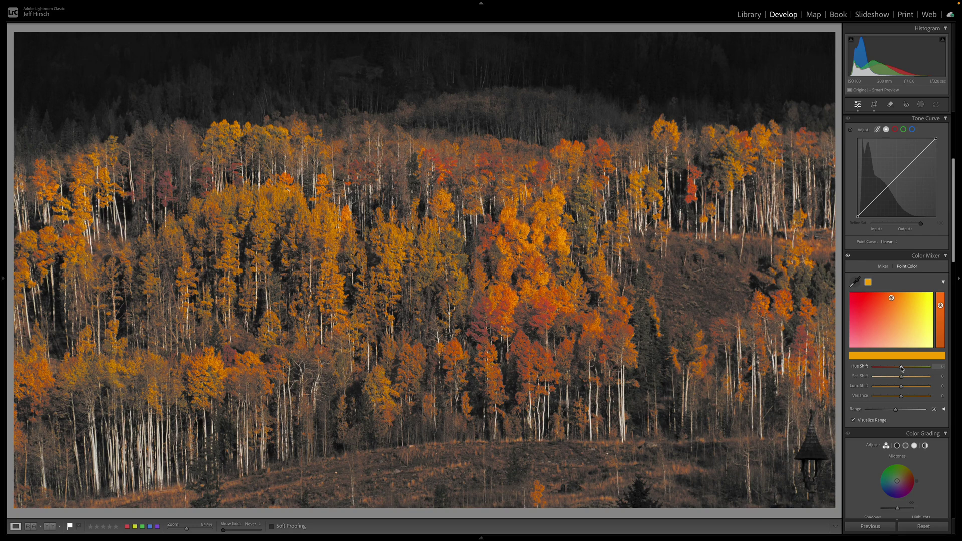
{"action": "mouse_move", "coordinate": [901, 367]}
{"action": "left_mouse_down"}
{"action": "mouse_move", "coordinate": [879, 368]}
{"action": "mouse_move", "coordinate": [928, 371]}
{"action": "mouse_move", "coordinate": [917, 371]}
{"action": "left_mouse_up"}
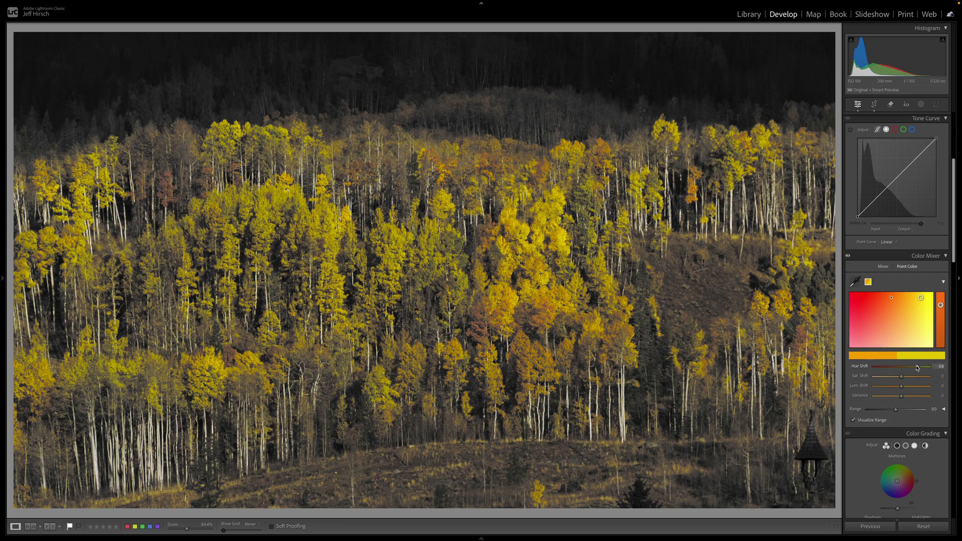
{"action": "mouse_move", "coordinate": [917, 370]}
{"action": "left_mouse_down"}
{"action": "mouse_move", "coordinate": [897, 370]}
{"action": "mouse_move", "coordinate": [914, 369]}
{"action": "mouse_move", "coordinate": [900, 371]}
{"action": "mouse_move", "coordinate": [906, 377]}
{"action": "left_mouse_up"}
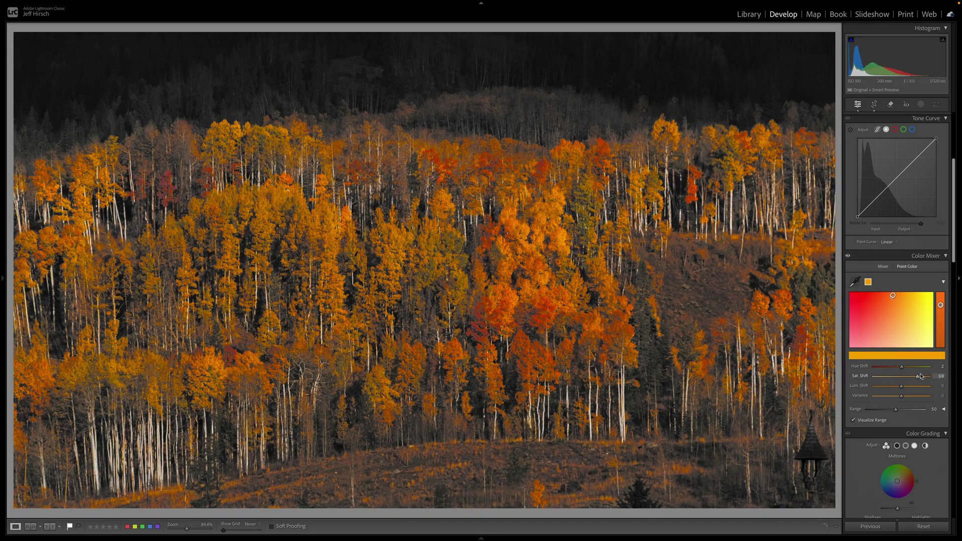
{"action": "mouse_move", "coordinate": [921, 376]}
{"action": "left_mouse_down"}
{"action": "mouse_move", "coordinate": [870, 379]}
{"action": "mouse_move", "coordinate": [926, 377]}
{"action": "mouse_move", "coordinate": [908, 376]}
{"action": "left_mouse_up"}
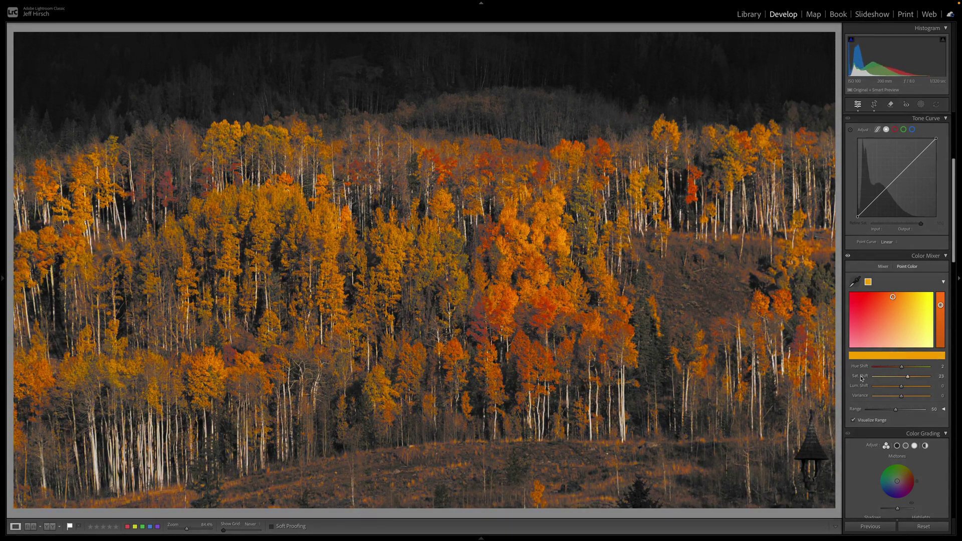
{"action": "double_click", "coordinate": [861, 378]}
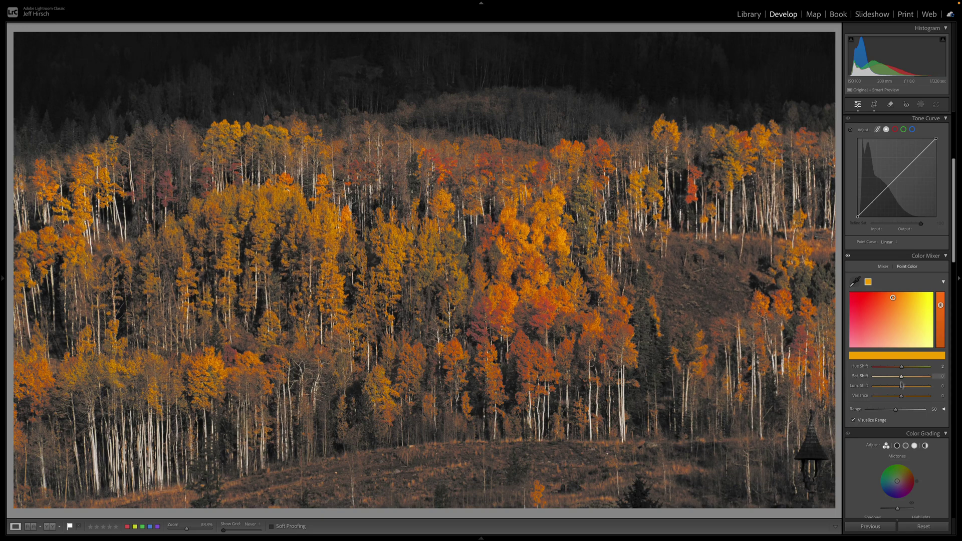
{"action": "mouse_move", "coordinate": [901, 387]}
{"action": "left_mouse_down"}
{"action": "mouse_move", "coordinate": [928, 387]}
{"action": "mouse_move", "coordinate": [875, 388]}
{"action": "mouse_move", "coordinate": [903, 387]}
{"action": "left_mouse_up"}
{"action": "mouse_move", "coordinate": [901, 371]}
{"action": "left_mouse_down"}
{"action": "mouse_move", "coordinate": [884, 371]}
{"action": "mouse_move", "coordinate": [913, 369]}
{"action": "mouse_move", "coordinate": [893, 378]}
{"action": "mouse_move", "coordinate": [911, 387]}
{"action": "mouse_move", "coordinate": [887, 387]}
{"action": "mouse_move", "coordinate": [903, 387]}
{"action": "left_mouse_up"}
Reset the Hue, Saturation and Luminance shifts back to 0.
{"action": "double_click", "coordinate": [911, 369]}
{"action": "double_click", "coordinate": [901, 386]}
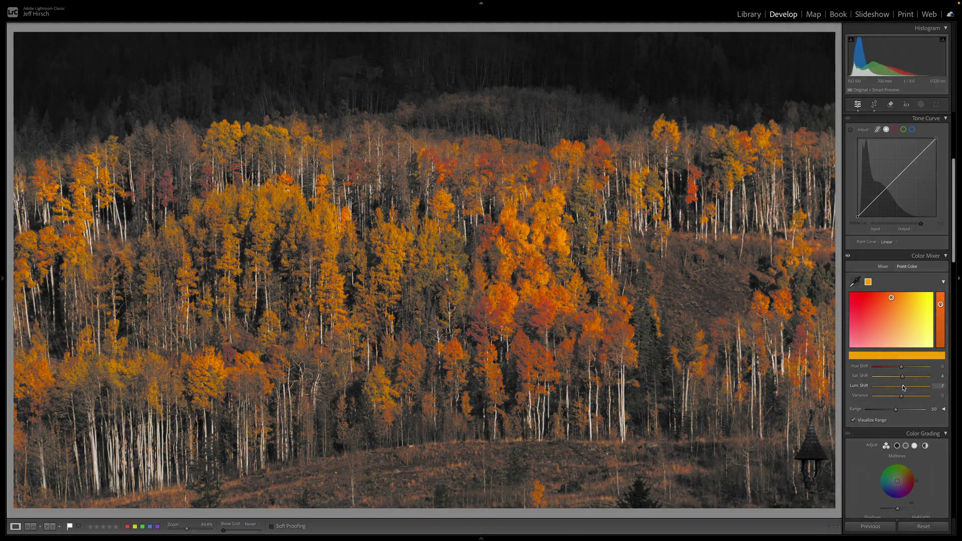
{"action": "double_click", "coordinate": [863, 377]}
{"action": "double_click", "coordinate": [861, 386]}
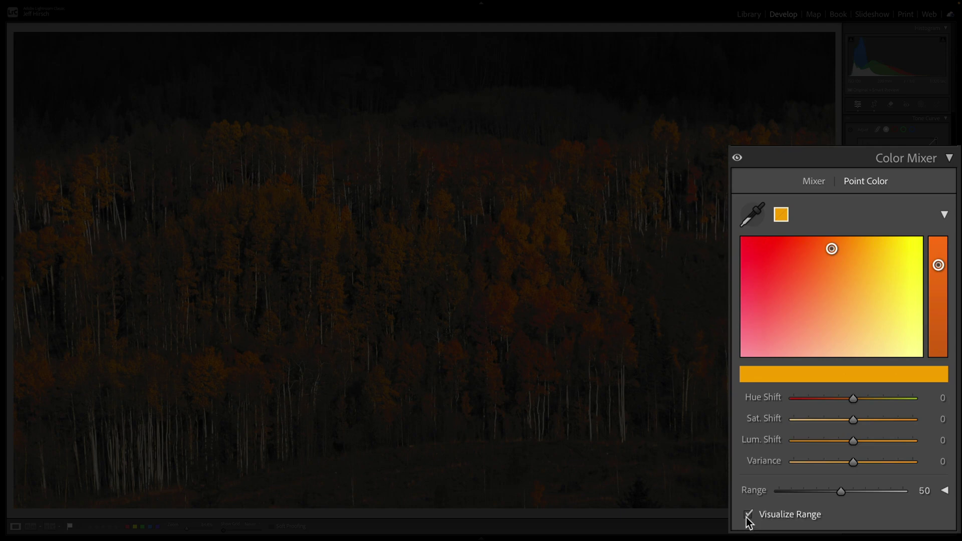
Turn off the range preview and set Variance to -100 for uniform gold foliage.
{"action": "left_click", "coordinate": [853, 420]}
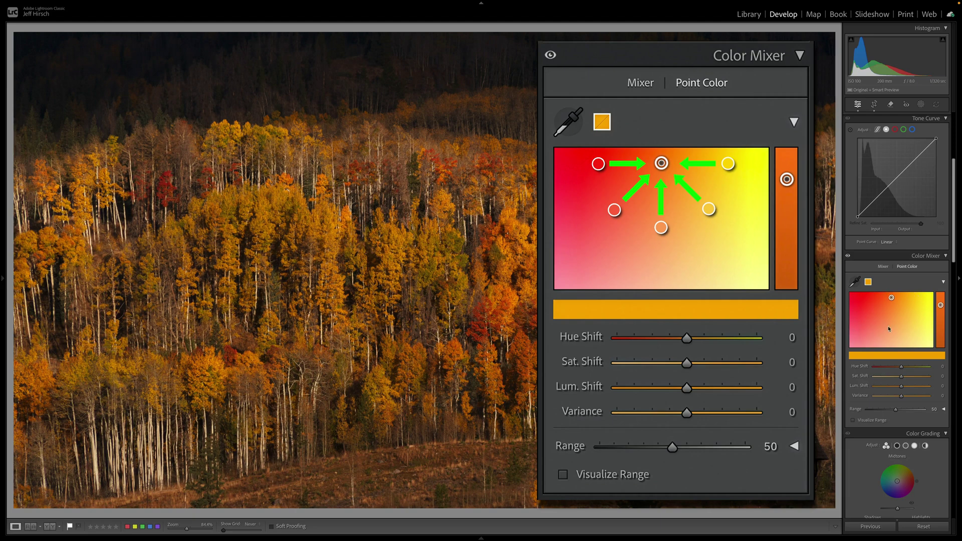
{"action": "left_click_drag", "start_coordinate": [901, 396], "coordinate": [868, 400]}
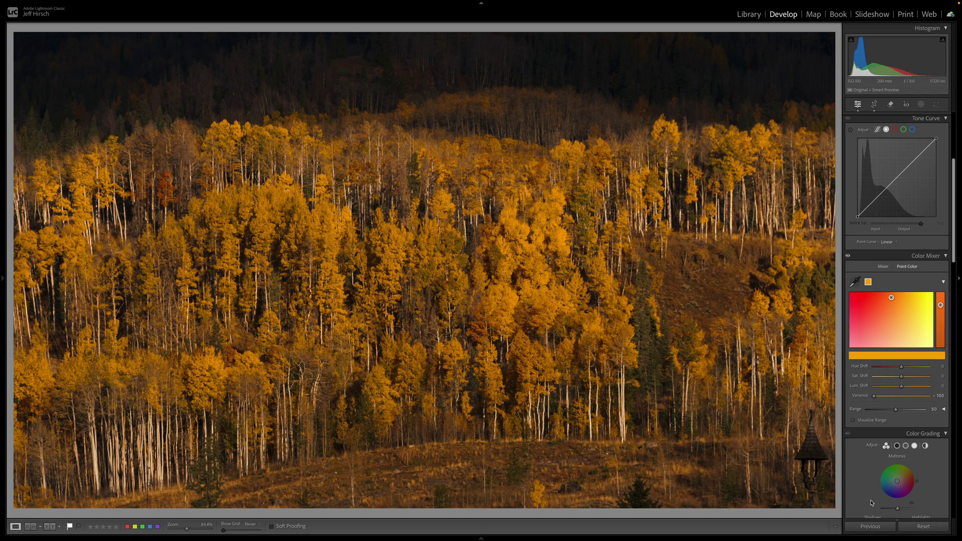
{"action": "double_click", "coordinate": [860, 397]}
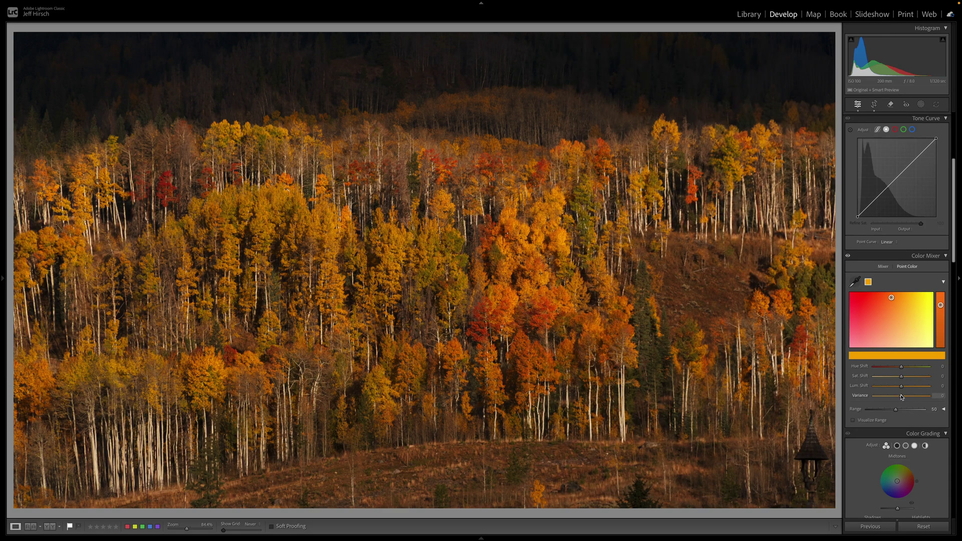
{"action": "left_click_drag", "start_coordinate": [902, 397], "coordinate": [920, 397]}
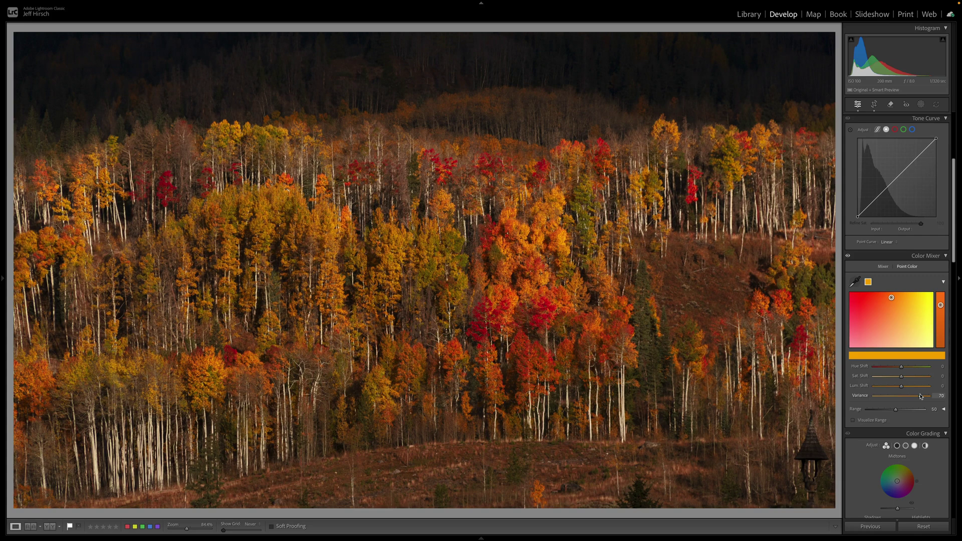
{"action": "left_click_drag", "start_coordinate": [920, 396], "coordinate": [940, 400]}
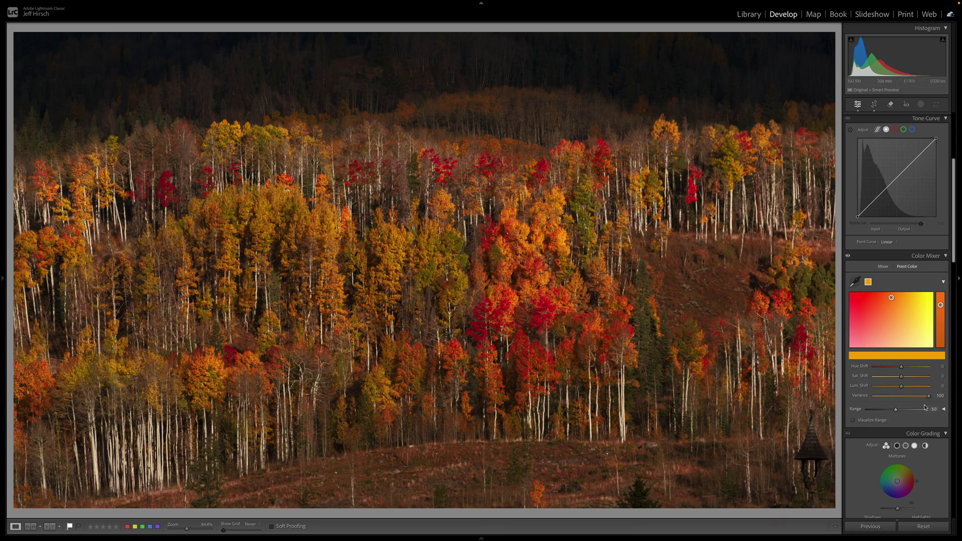
{"action": "left_click_drag", "start_coordinate": [928, 397], "coordinate": [868, 402]}
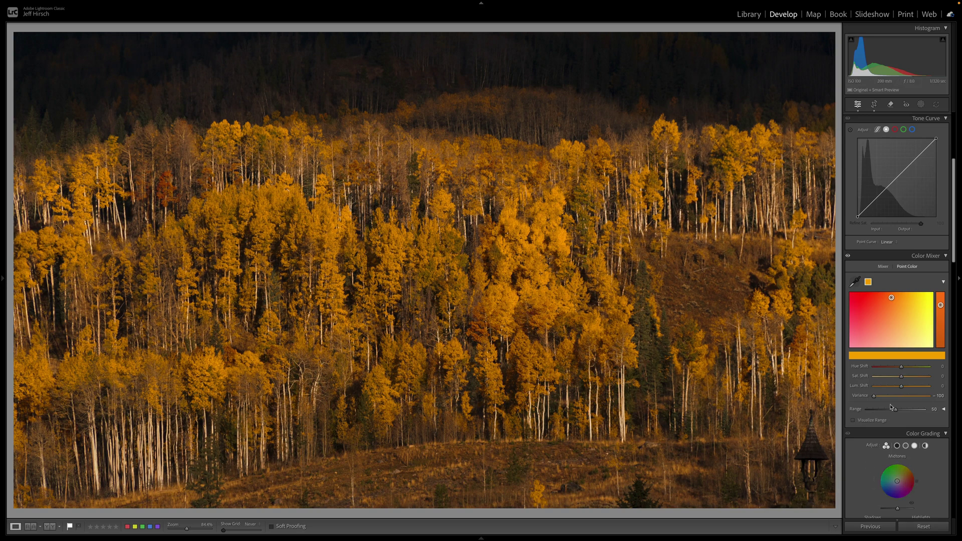
Reset Variance to 0, delete the old swatch, and sample fresh orange foliage near the centre.
{"action": "double_click", "coordinate": [866, 397]}
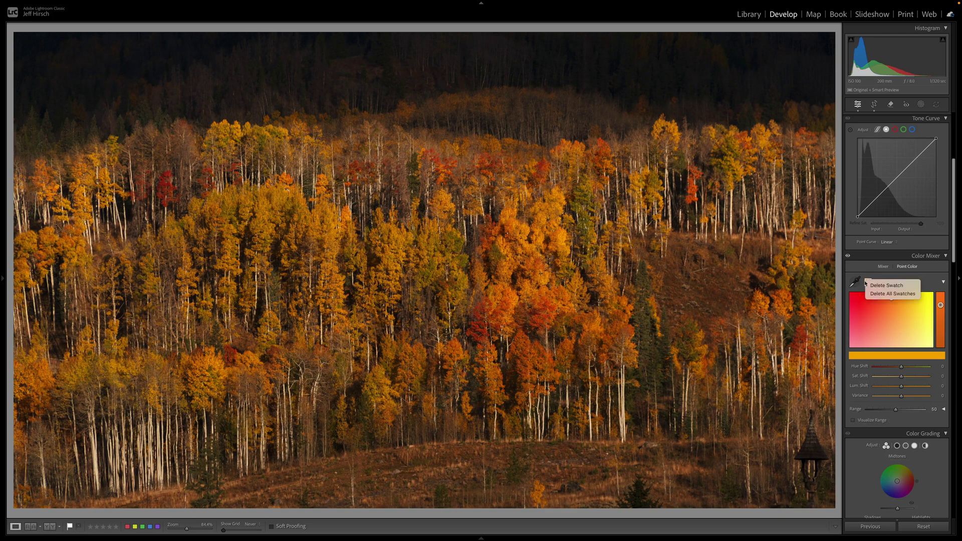
{"action": "right_click", "coordinate": [867, 282]}
{"action": "left_click", "coordinate": [875, 281]}
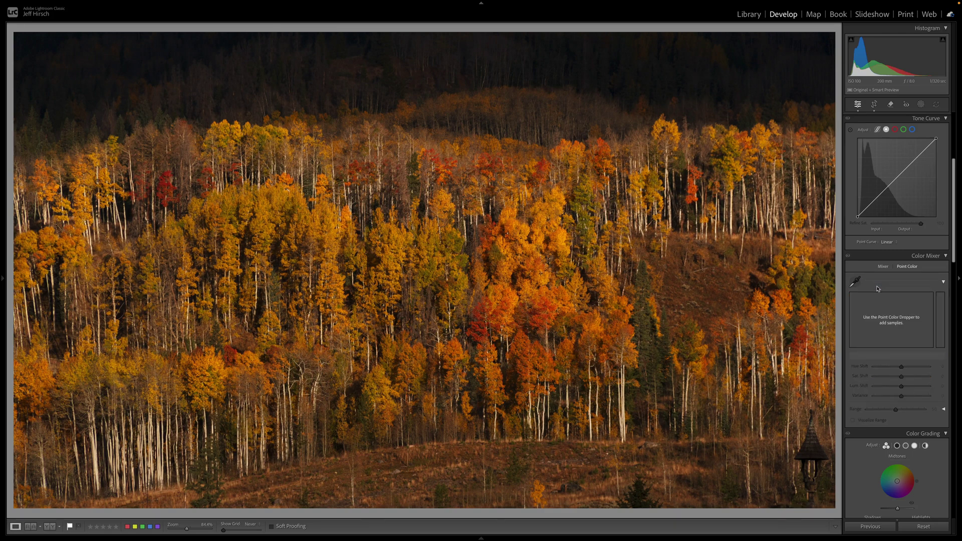
{"action": "left_click", "coordinate": [856, 282]}
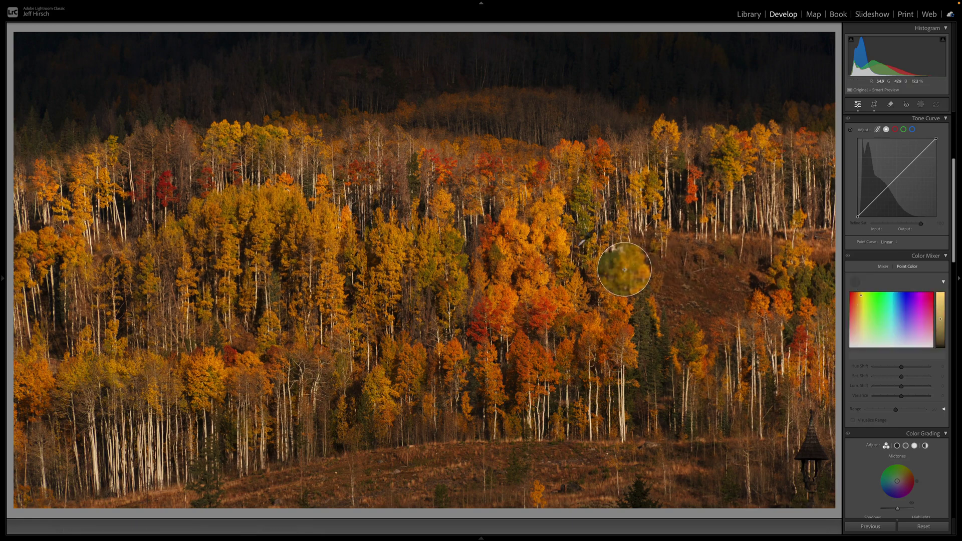
{"action": "left_click", "coordinate": [600, 272]}
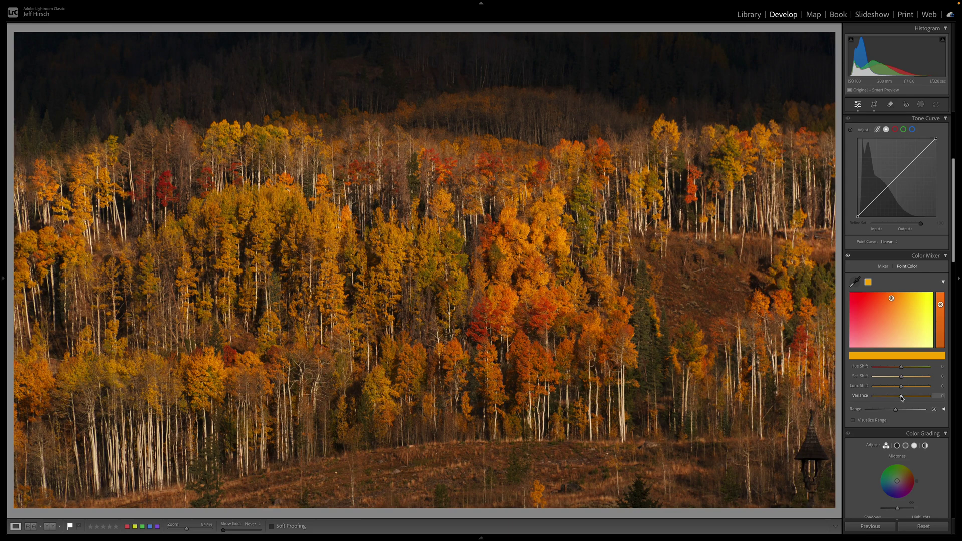
Raise Variance to about 55, compare with Color Mixer toggled off and on, and widen Range to 72.
{"action": "left_click_drag", "start_coordinate": [902, 397], "coordinate": [919, 399]}
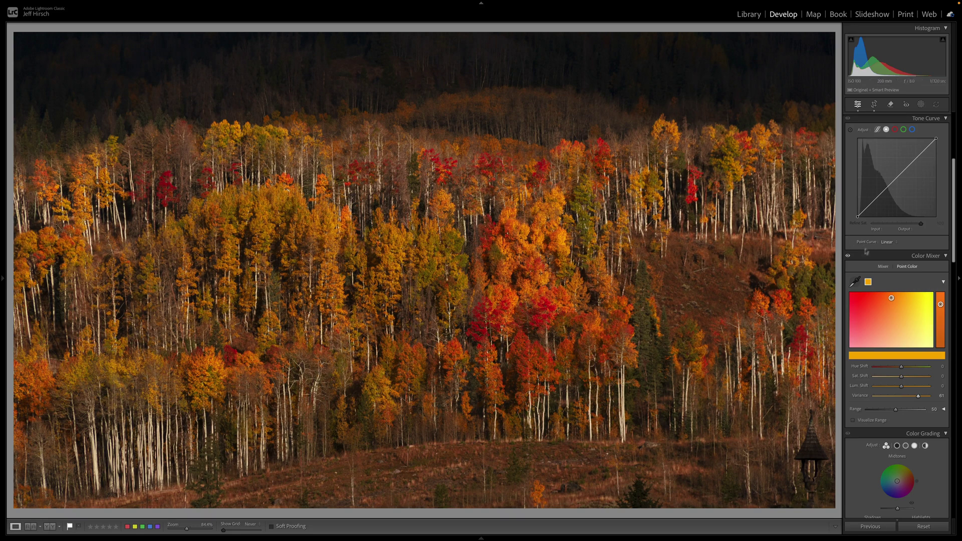
{"action": "left_click", "coordinate": [848, 257]}
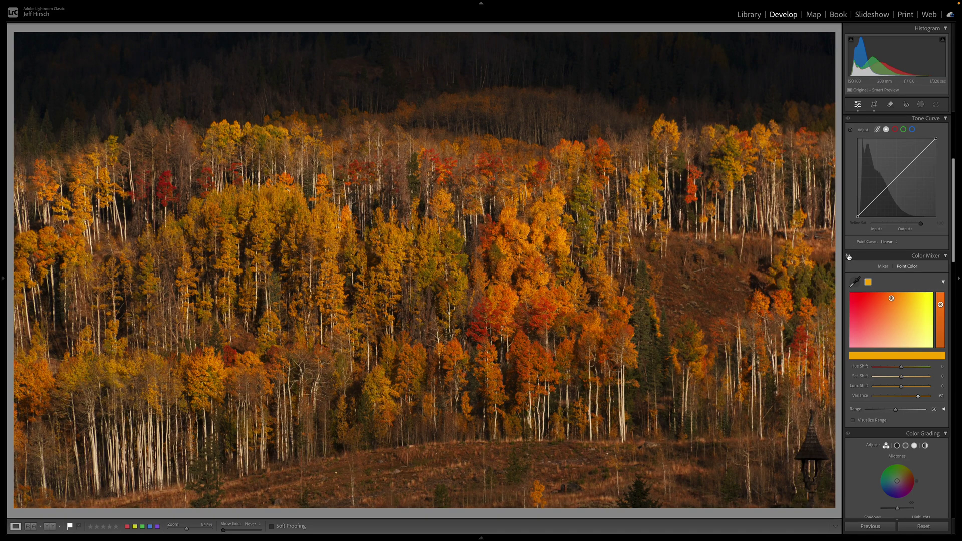
{"action": "left_click", "coordinate": [848, 256]}
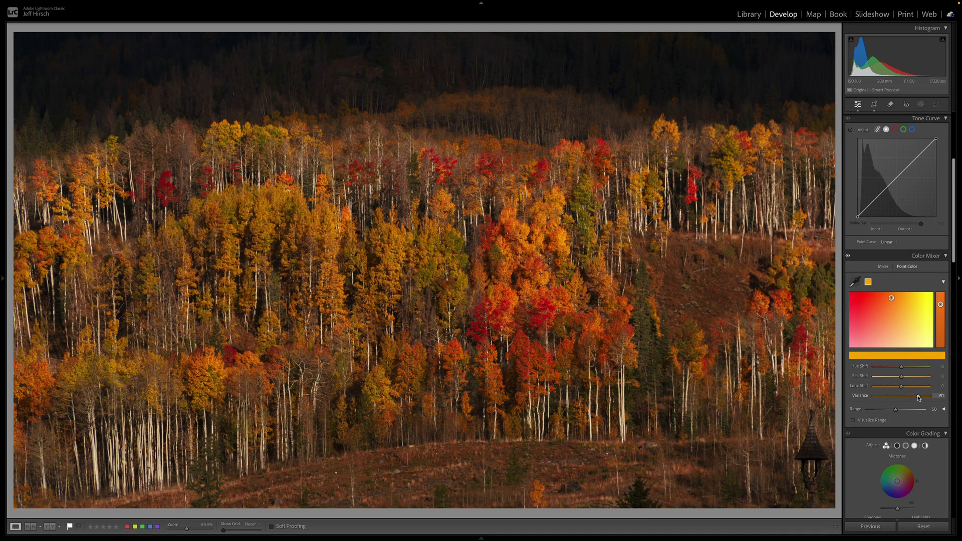
{"action": "left_click_drag", "start_coordinate": [918, 397], "coordinate": [916, 399]}
{"action": "left_click_drag", "start_coordinate": [896, 412], "coordinate": [873, 411]}
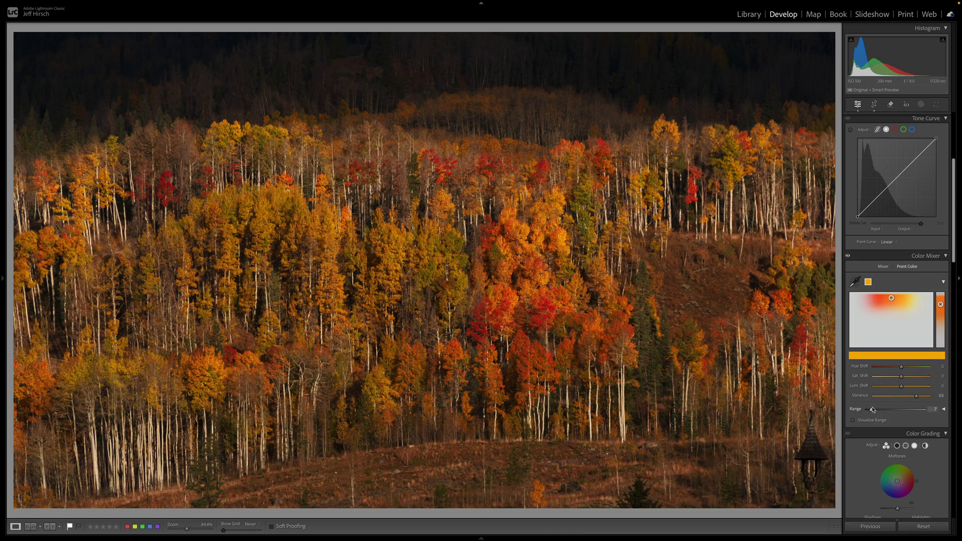
{"action": "left_click_drag", "start_coordinate": [873, 410], "coordinate": [908, 411]}
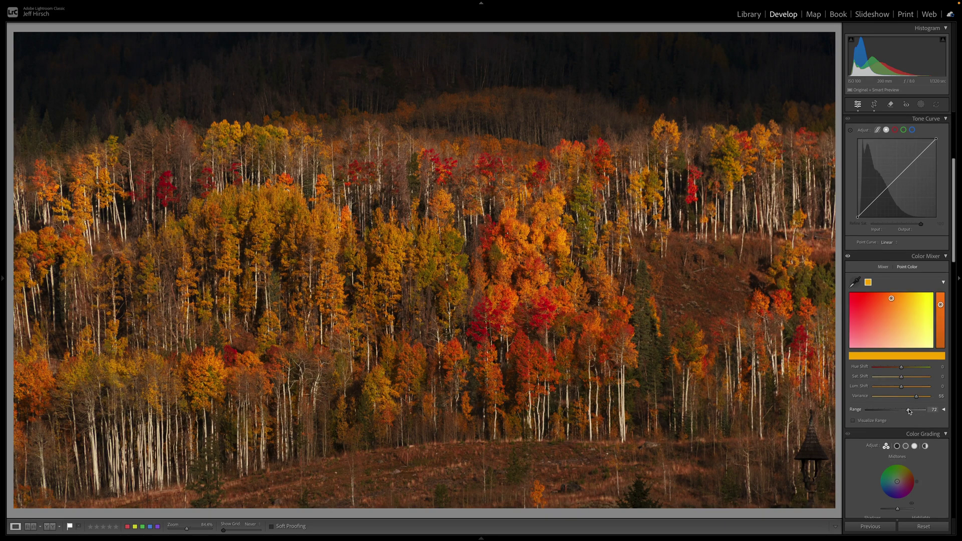